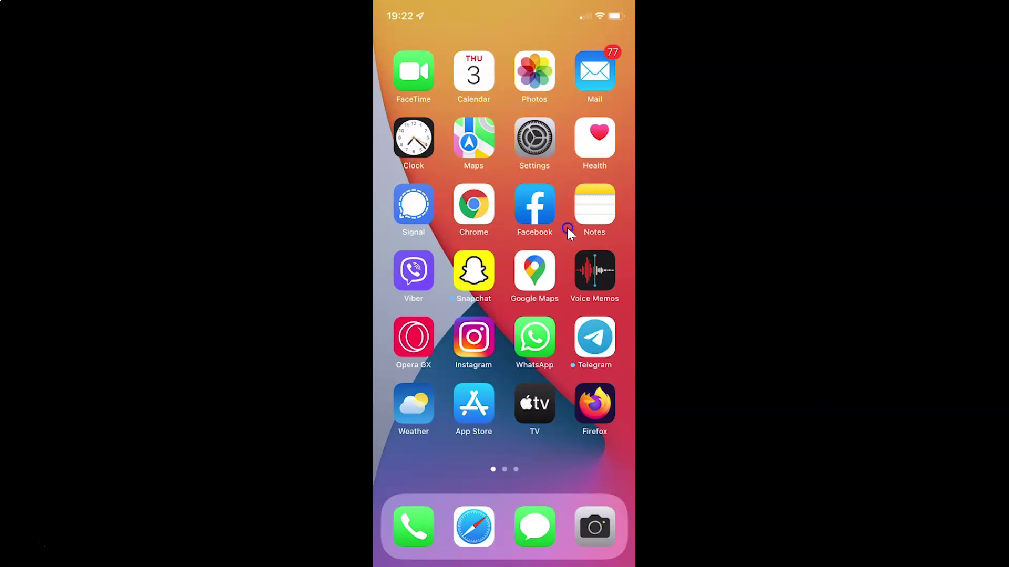
Launch Settings from the home screen to reach its main list
left_click(530, 141)
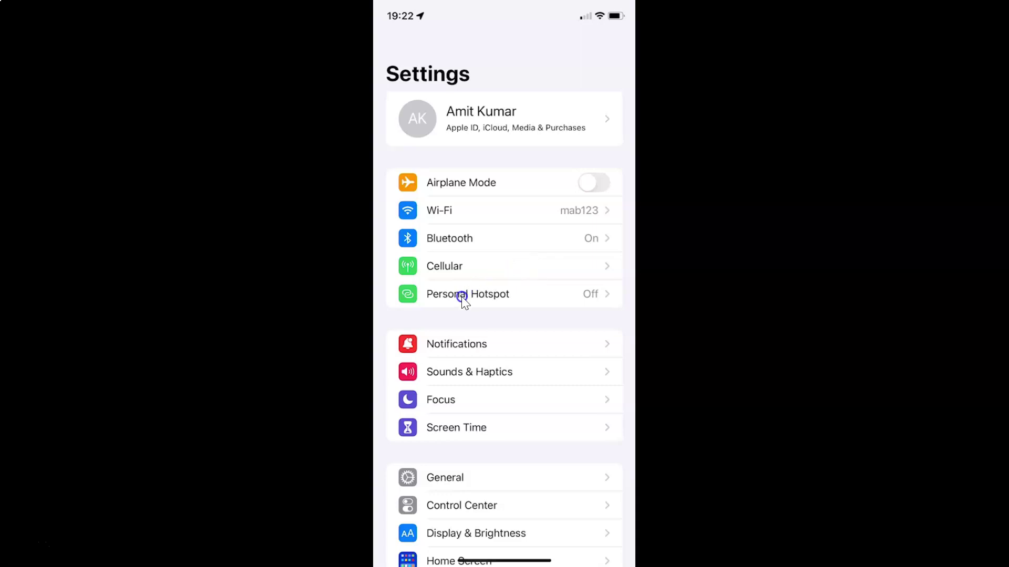
left_click(439, 479)
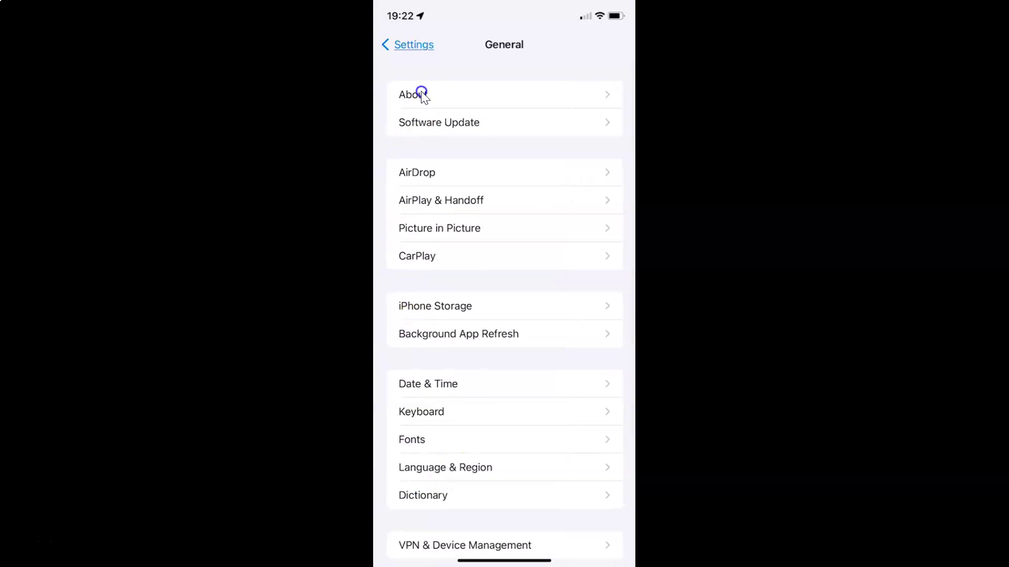
left_click(422, 94)
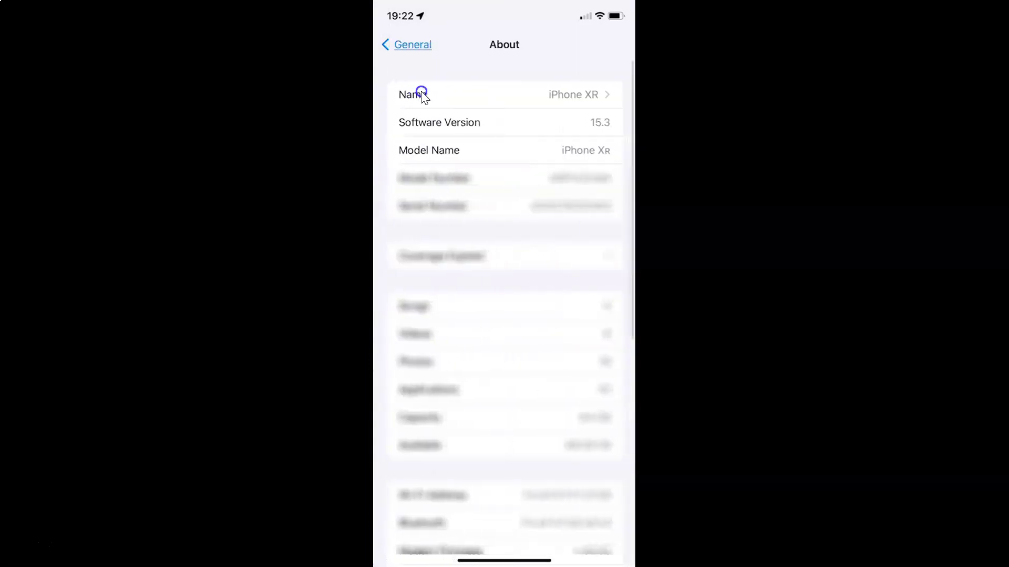
left_click(411, 129)
left_click_drag(411, 128, 602, 129)
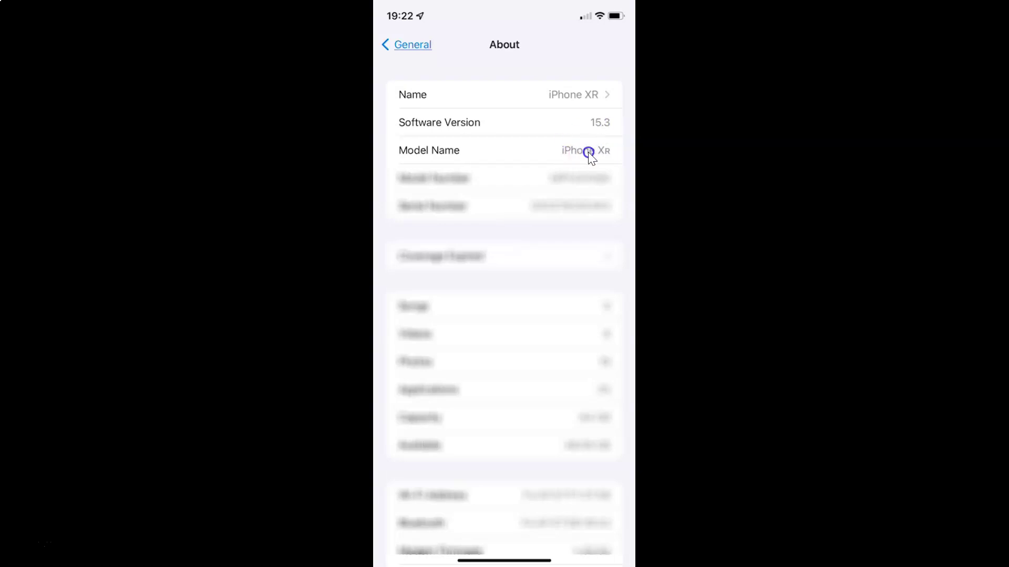
left_click(412, 44)
left_click(412, 44)
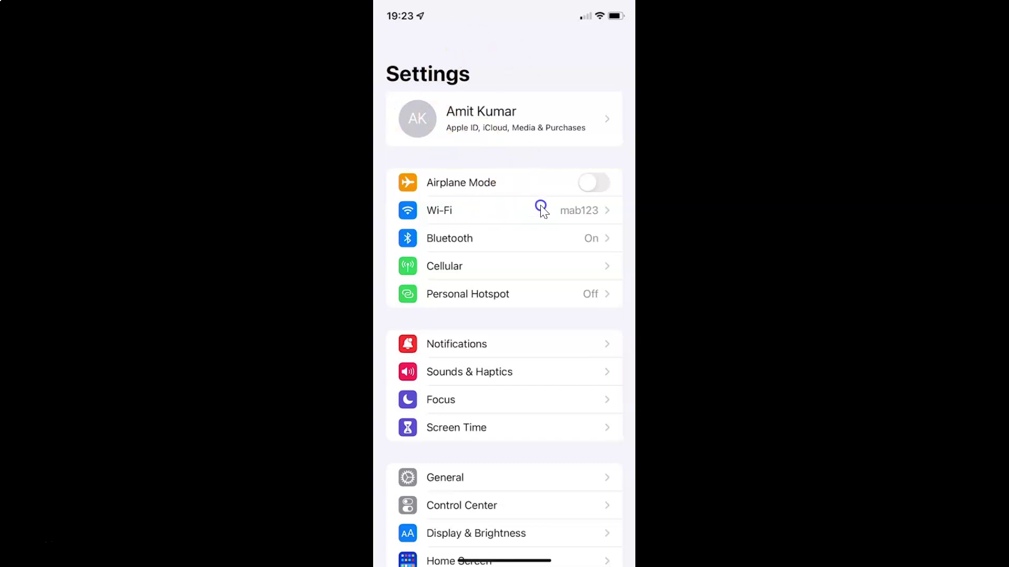
Go to Screen Time > Content & Privacy Restrictions > Allowed Apps, with Safari still on
left_click(461, 430)
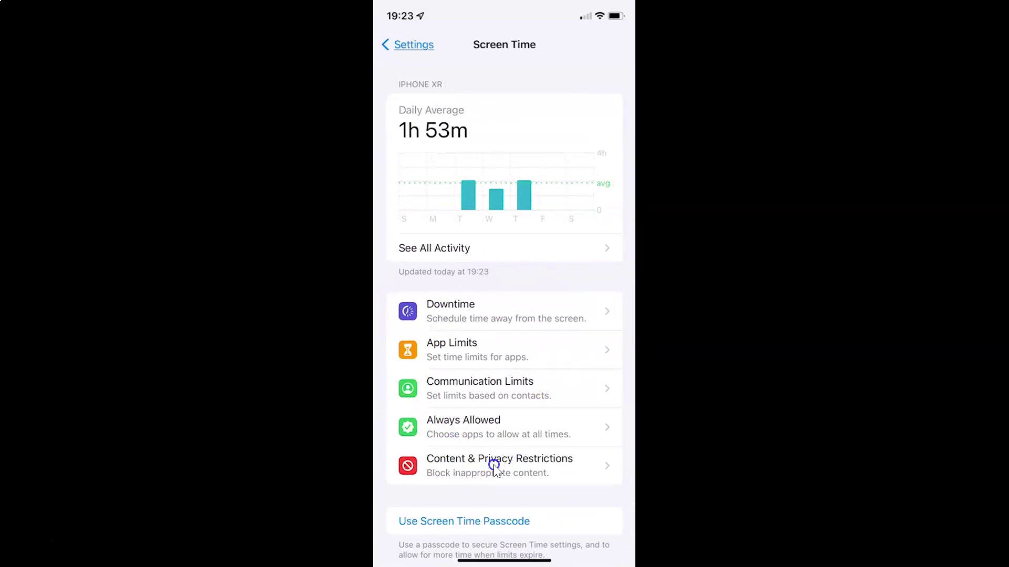
left_click(494, 465)
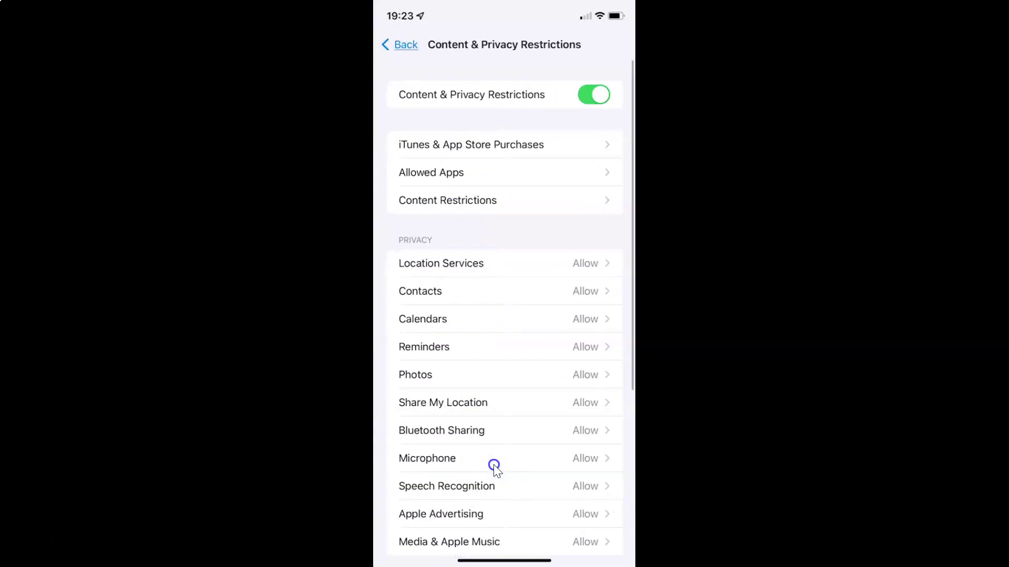
left_click(432, 175)
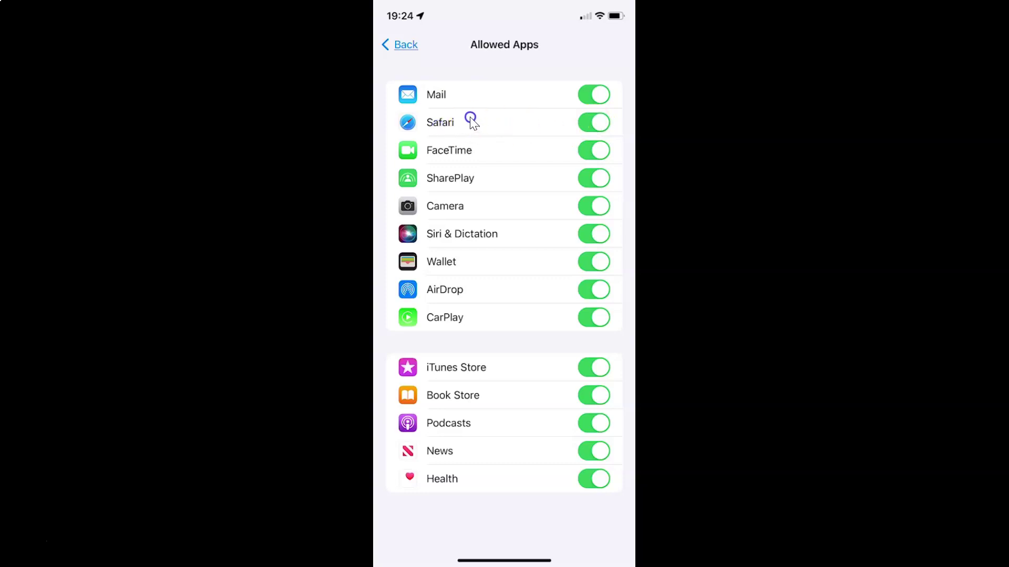
Leave Settings for the home screen, where Safari is still in the dock
key("super+h")
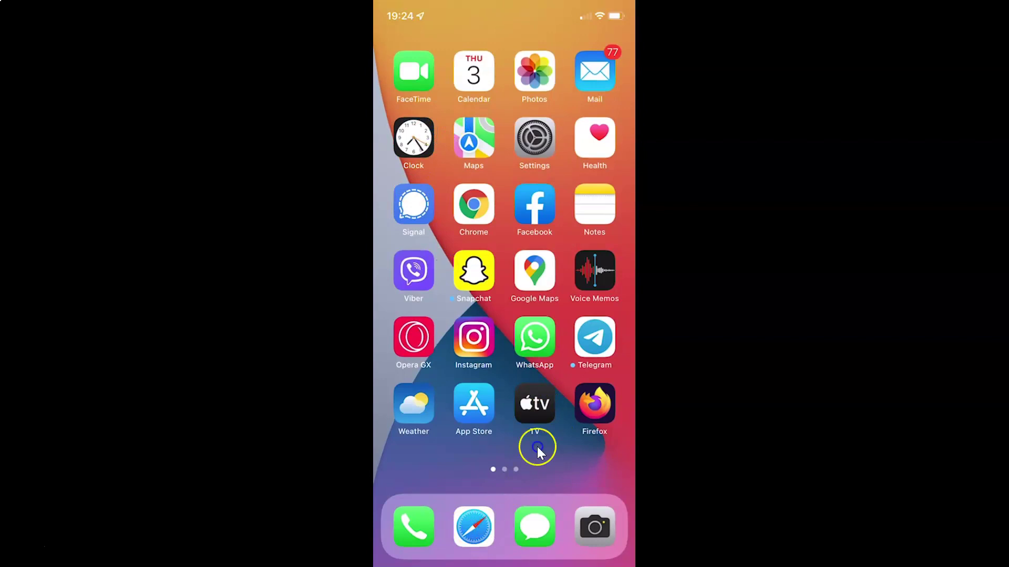
Search the App Library for 'safari' to confirm it's still listed, then return to Settings
scroll(556, 370, "right", 2)
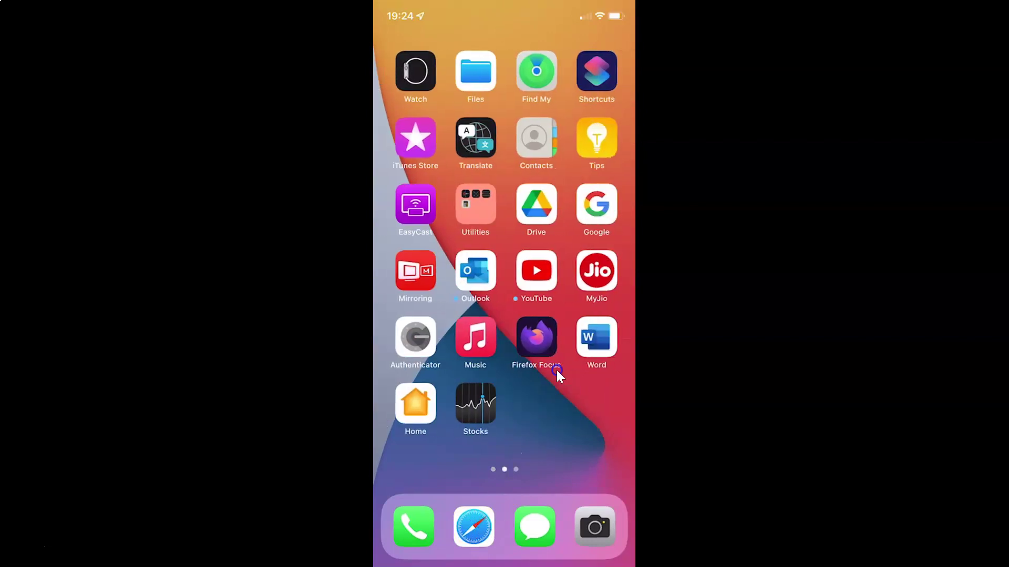
scroll(557, 370, "right", 2)
scroll(556, 370, "right", 2)
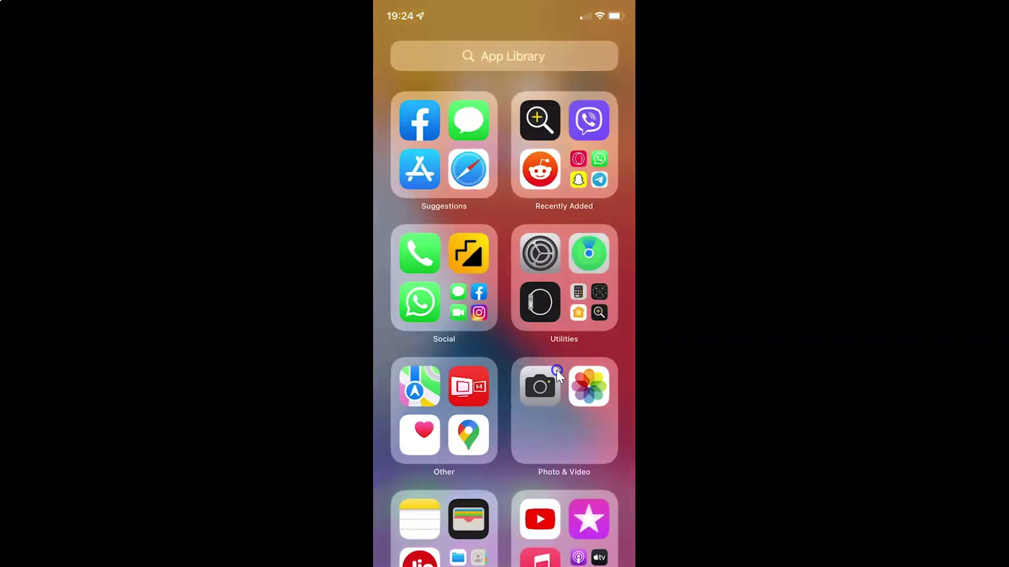
left_click(525, 60)
type("safari")
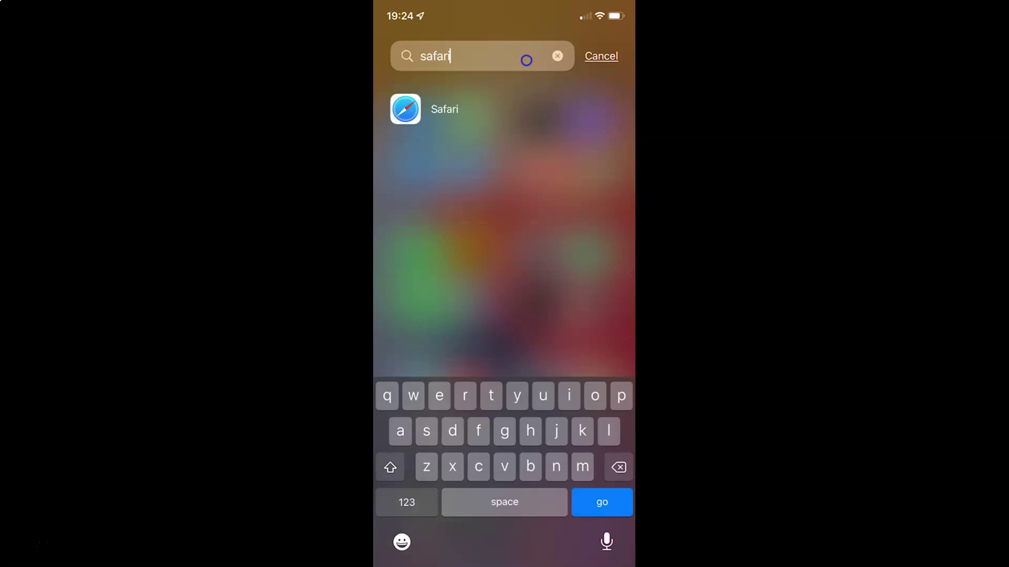
left_click(590, 56)
left_click_drag(420, 263, 604, 263)
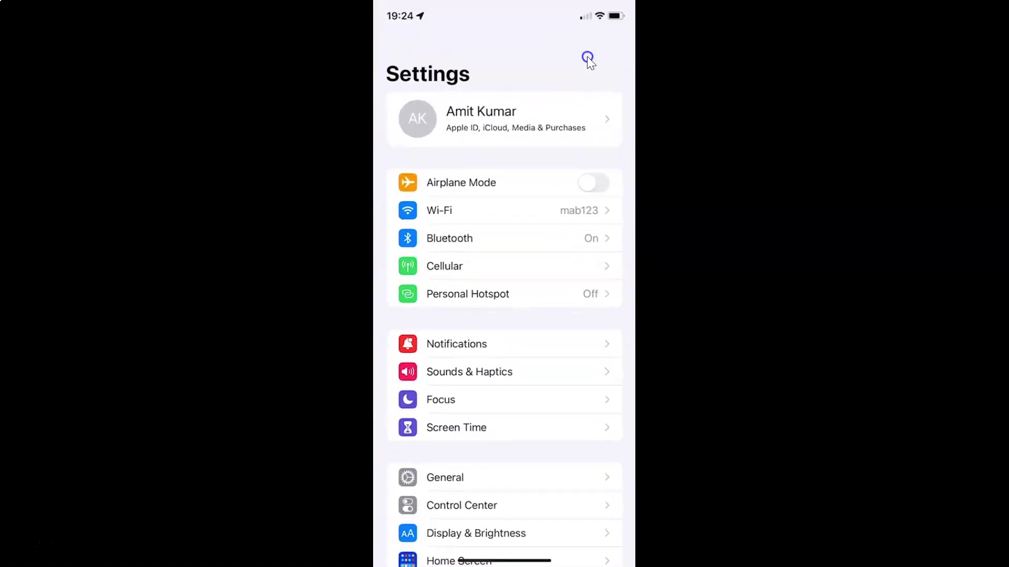
Turn Safari off under Screen Time > Content & Privacy Restrictions > Allowed Apps
left_click(460, 427)
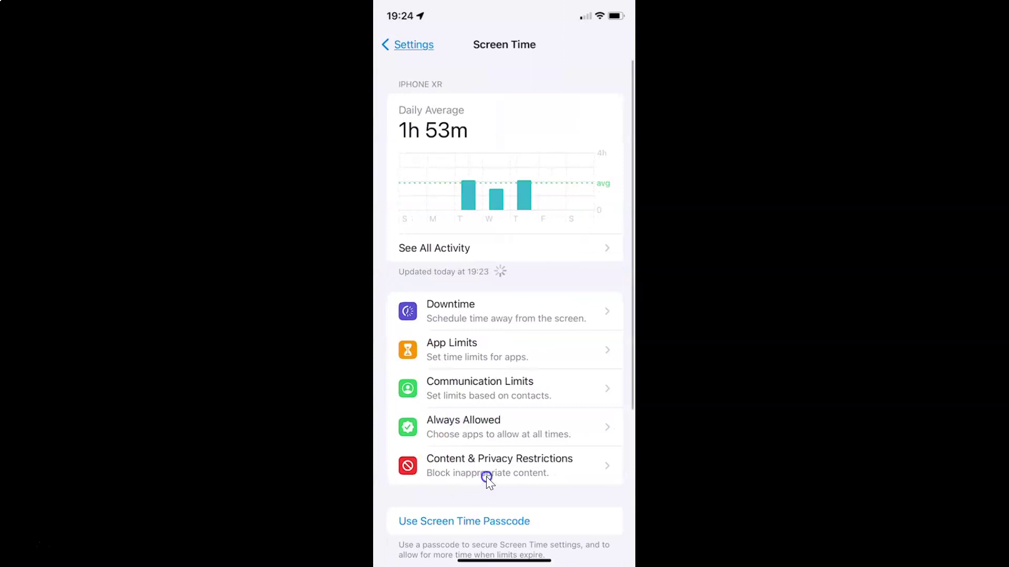
left_click(486, 477)
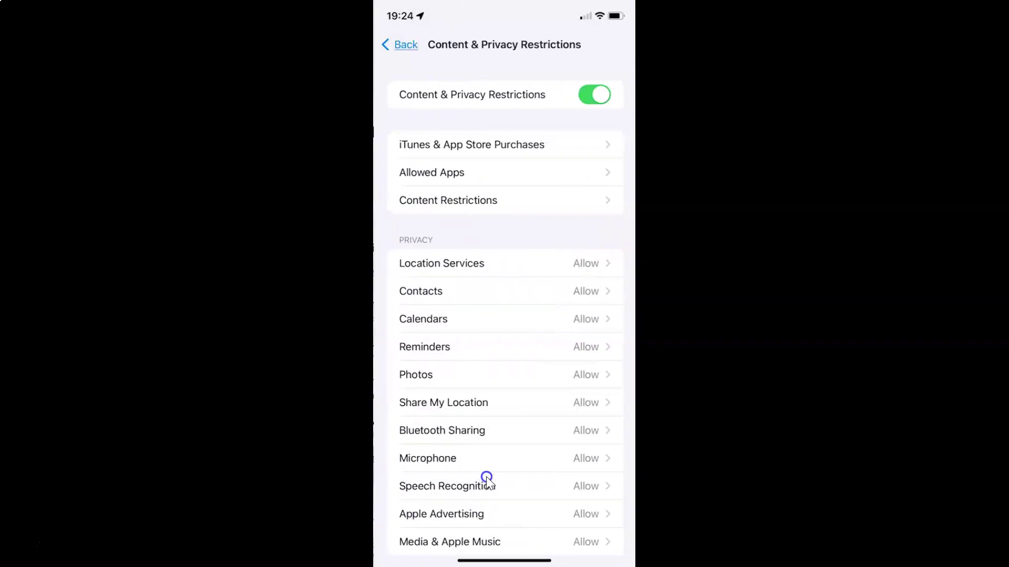
left_click(444, 176)
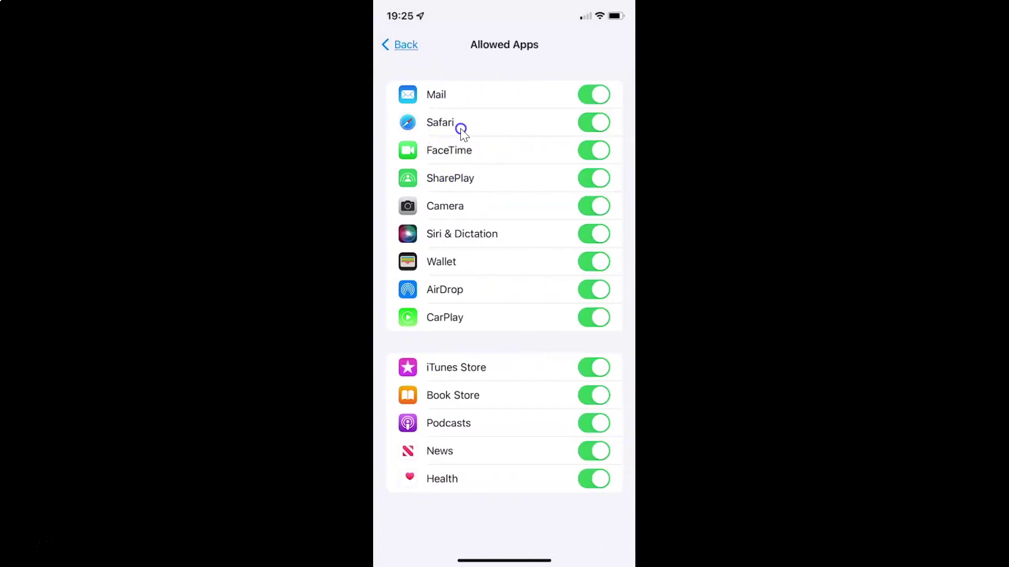
left_click(585, 121)
left_click(585, 131)
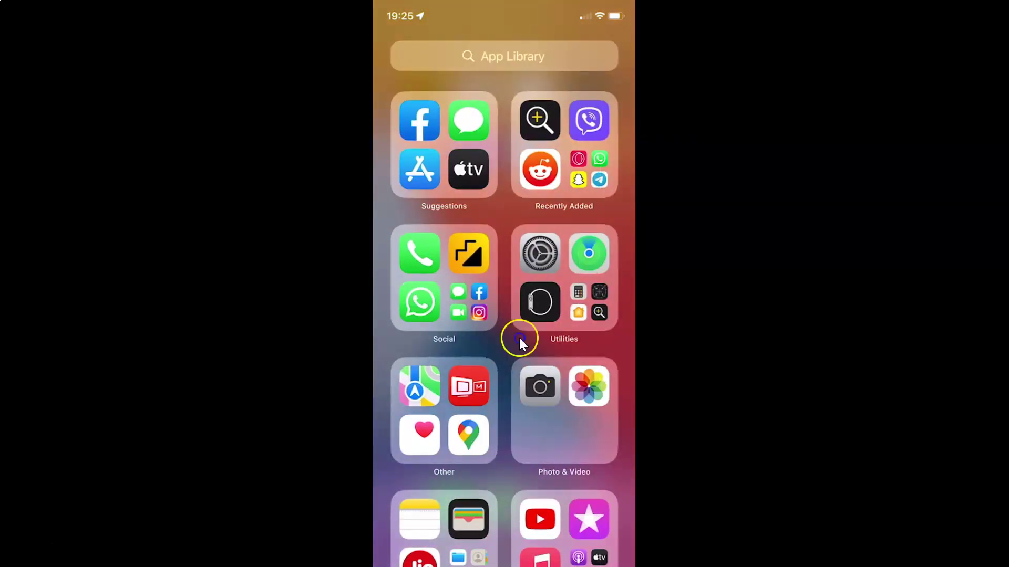
Search the App Library for 'safari', confirm No Results, then go to the home screen
left_click(525, 63)
type("safari")
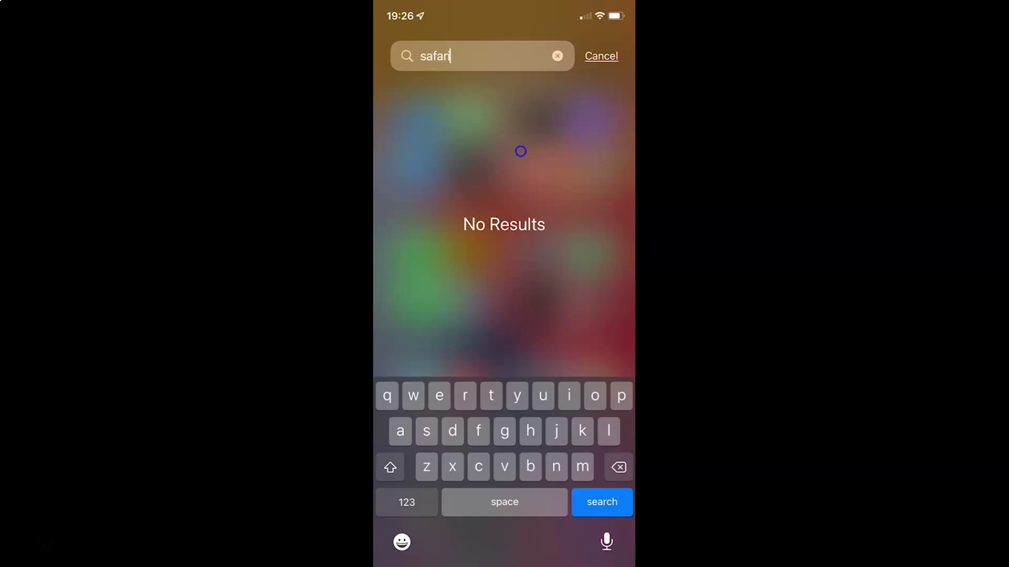
left_click(607, 56)
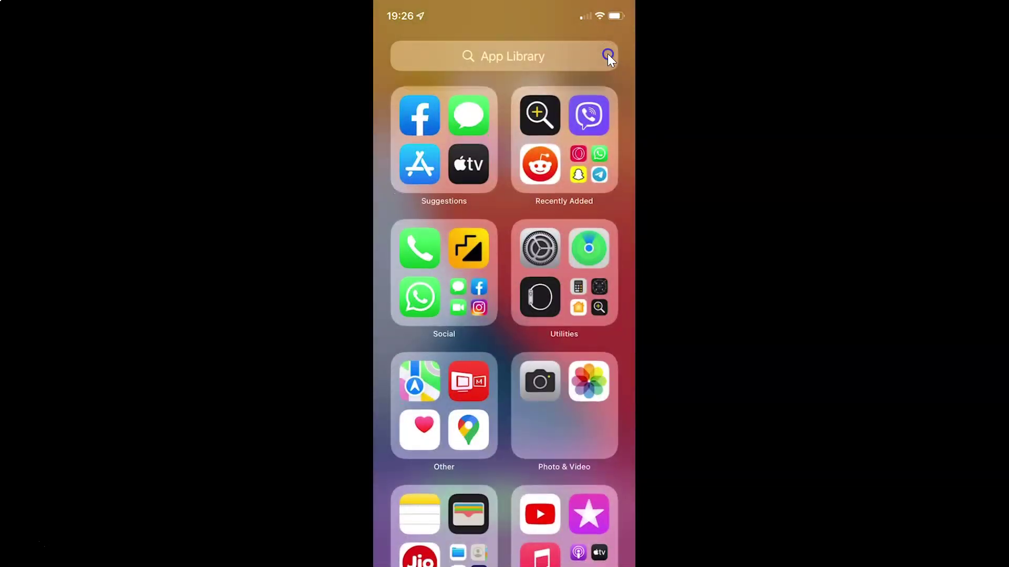
key("super+h")
key("super+h")
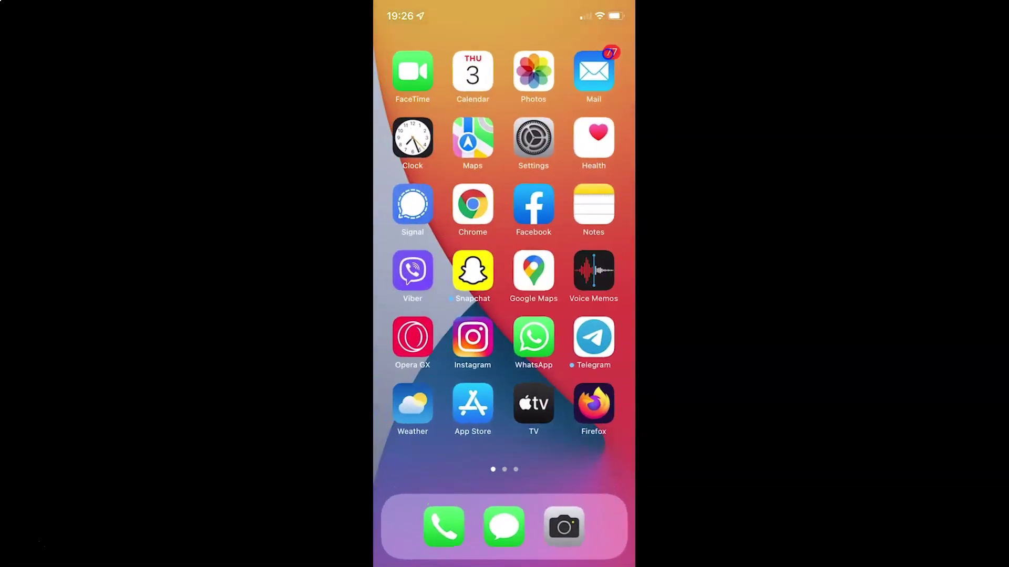
Return to Settings and reach Screen Time's Content & Privacy Restrictions page
key("super+Tab")
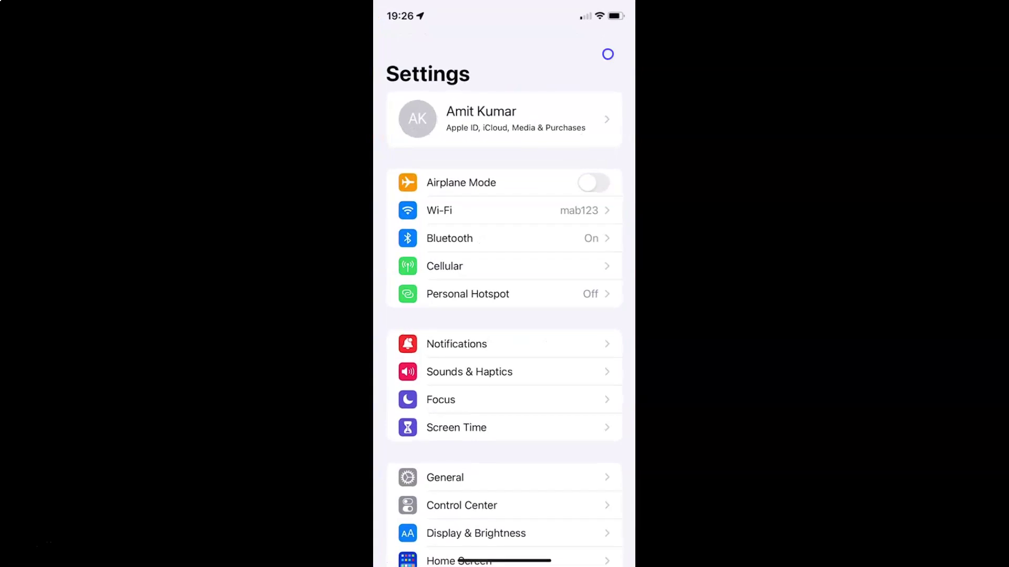
left_click(490, 427)
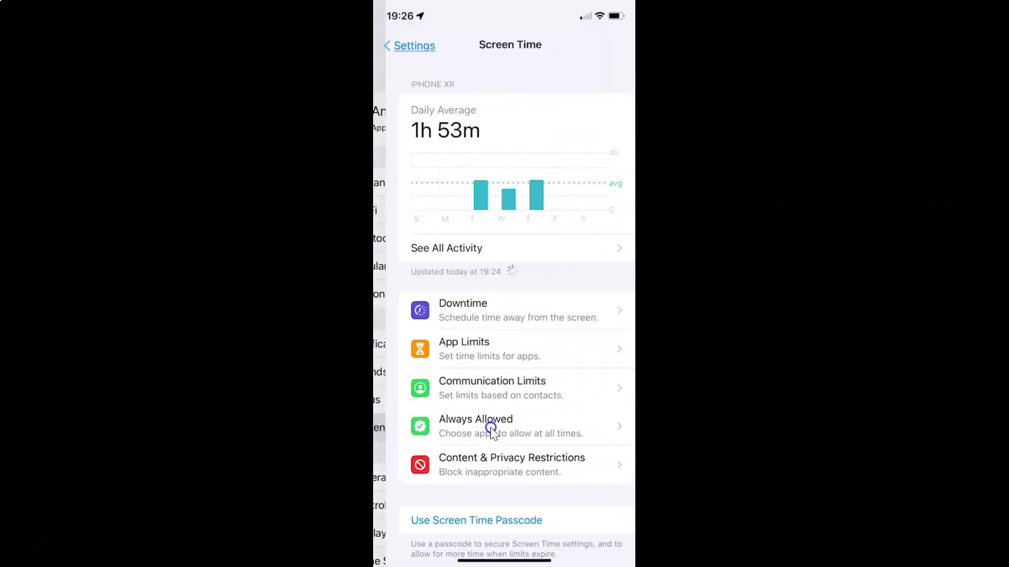
left_click(502, 462)
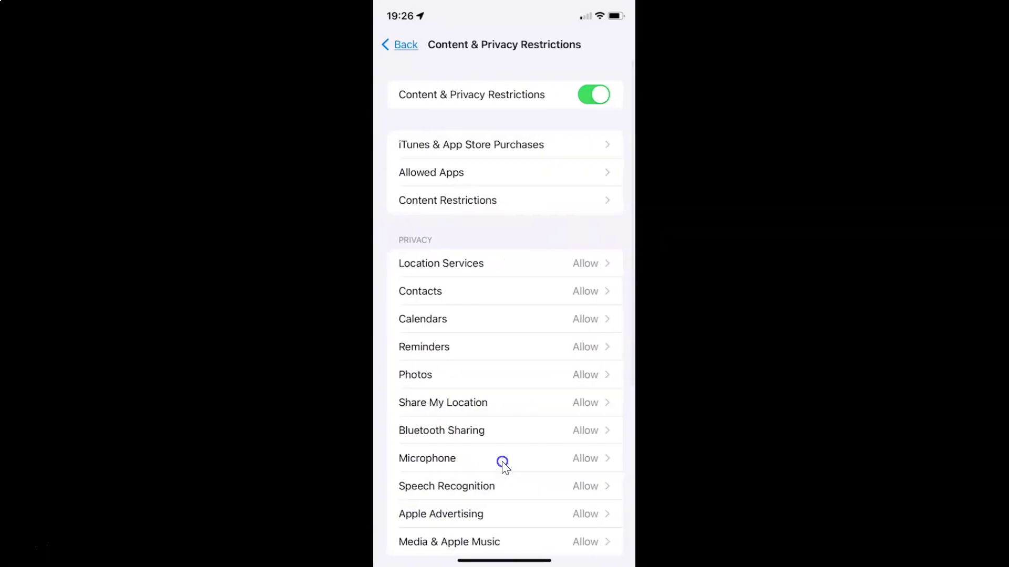
Switch Safari back on in the Allowed Apps list
left_click(455, 173)
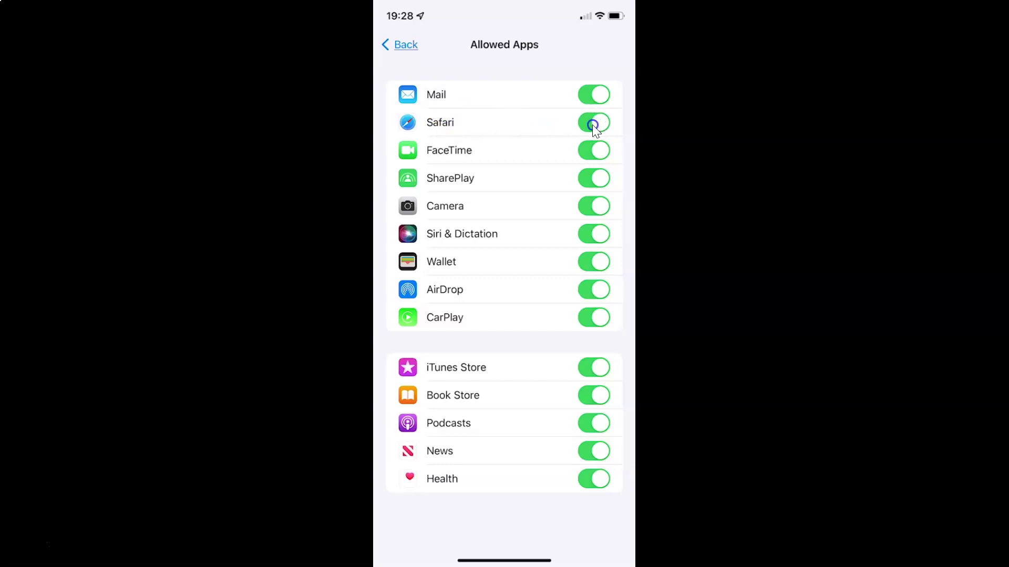
left_click(492, 123)
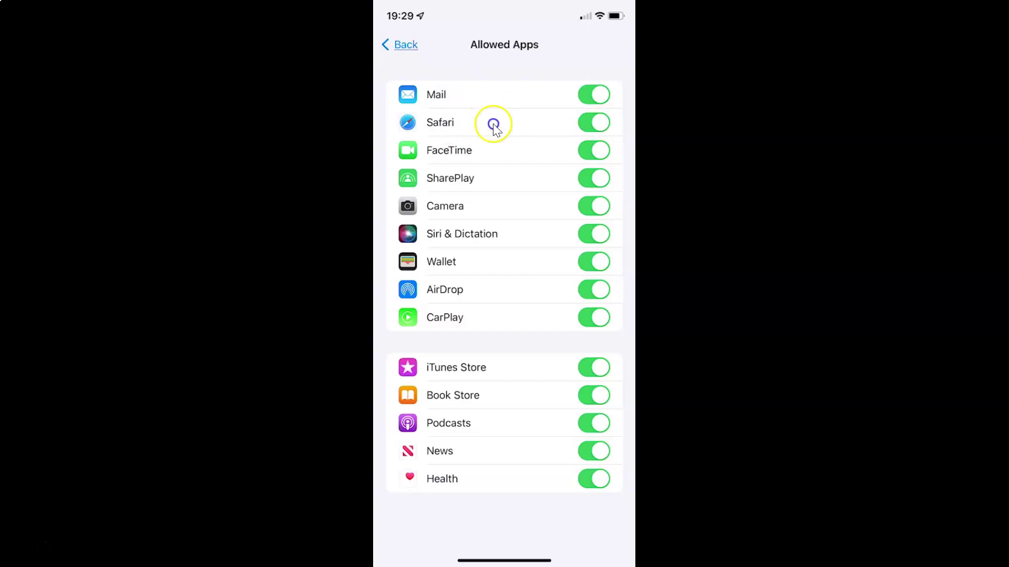
Go back from Allowed Apps to the Content & Privacy Restrictions page
left_click(402, 42)
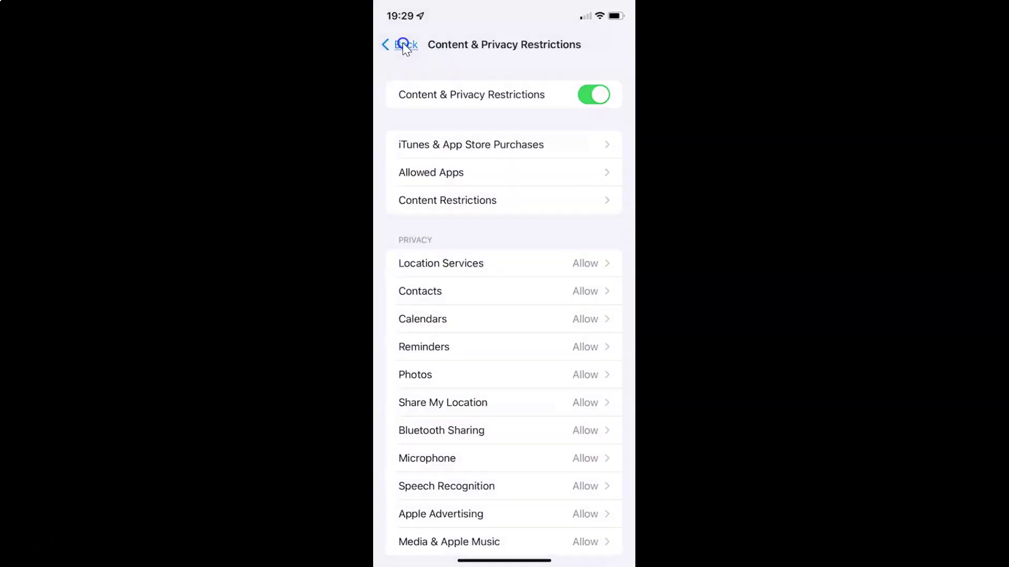